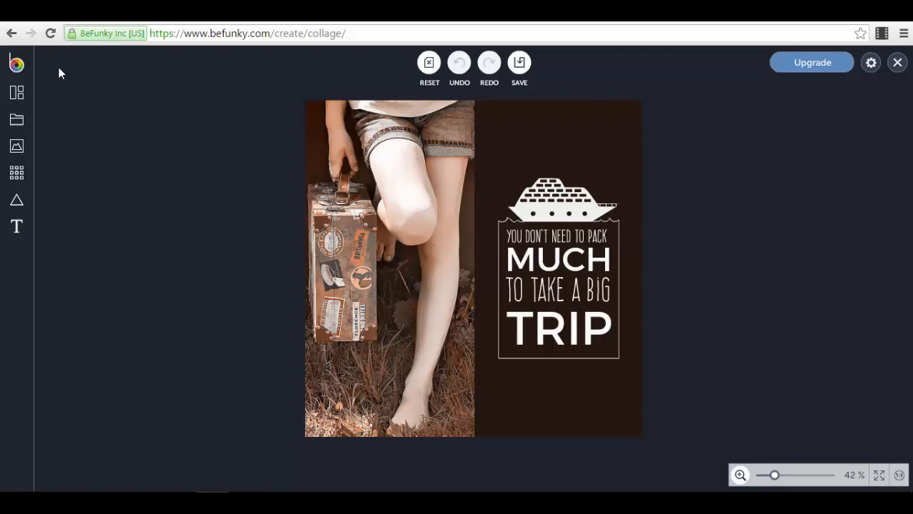
Examine the template categories: Event Graphics, Small Business, Blogger Resources, Social Media Headers, Social Media Graphics and Blank Templates.
left_click(15, 65)
left_click(71, 108)
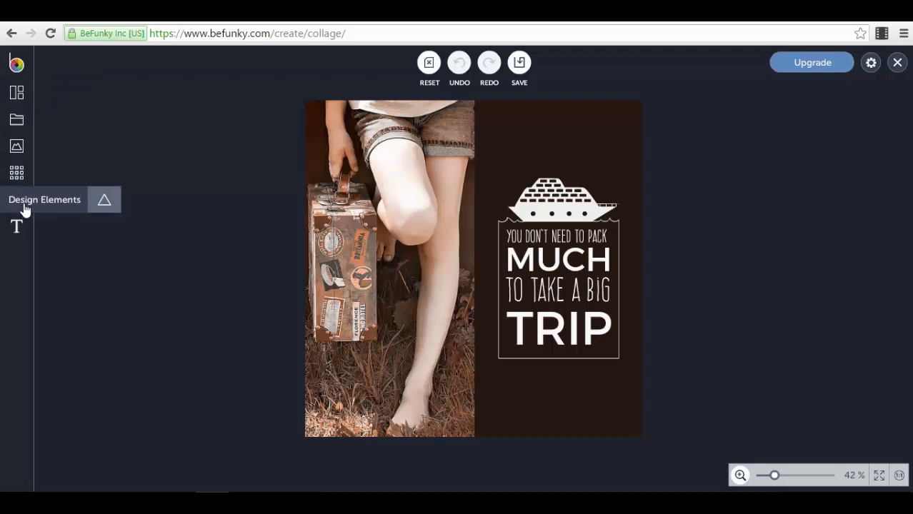
left_click(27, 98)
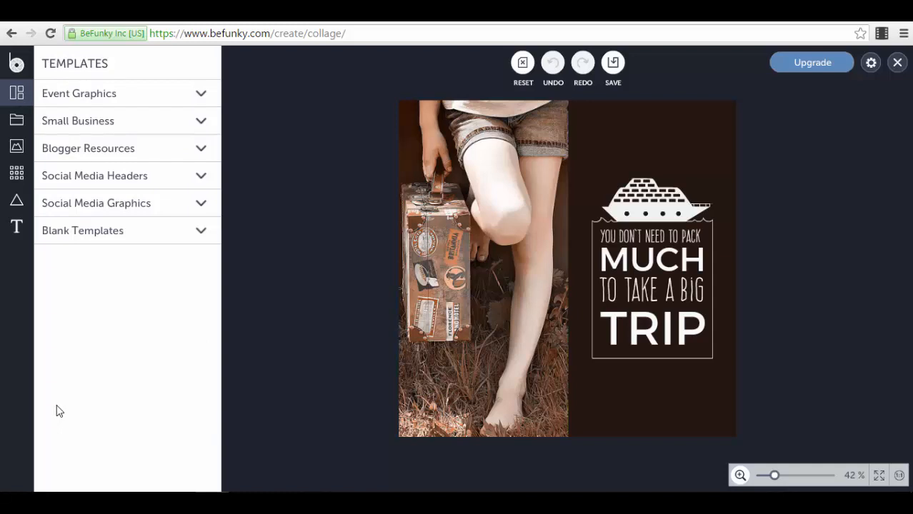
left_click(136, 100)
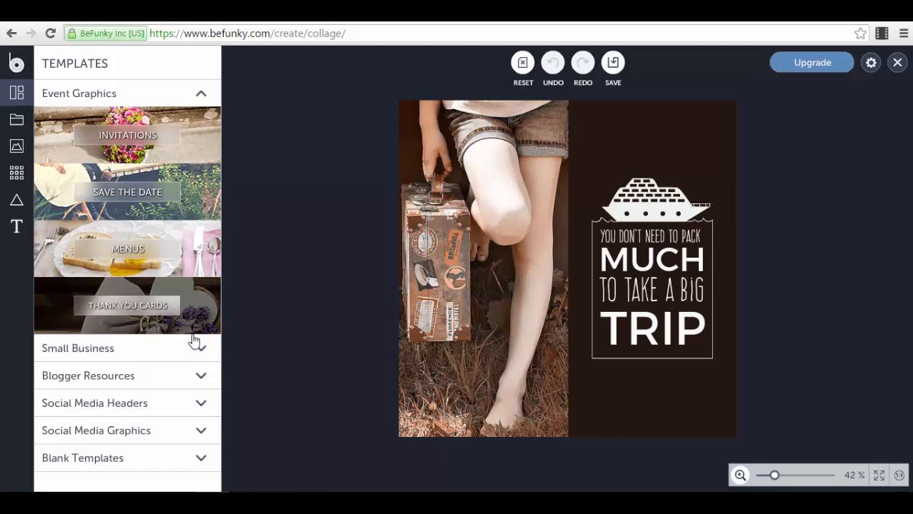
left_click(202, 95)
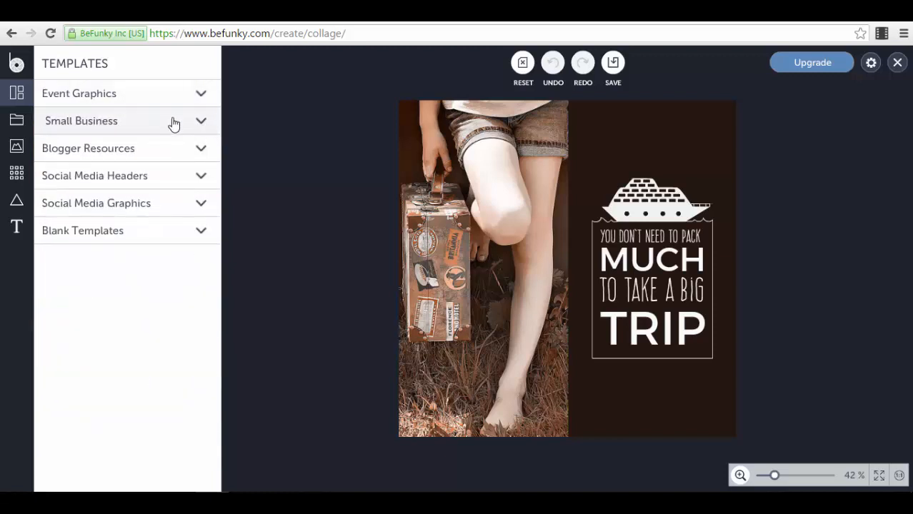
left_click(200, 126)
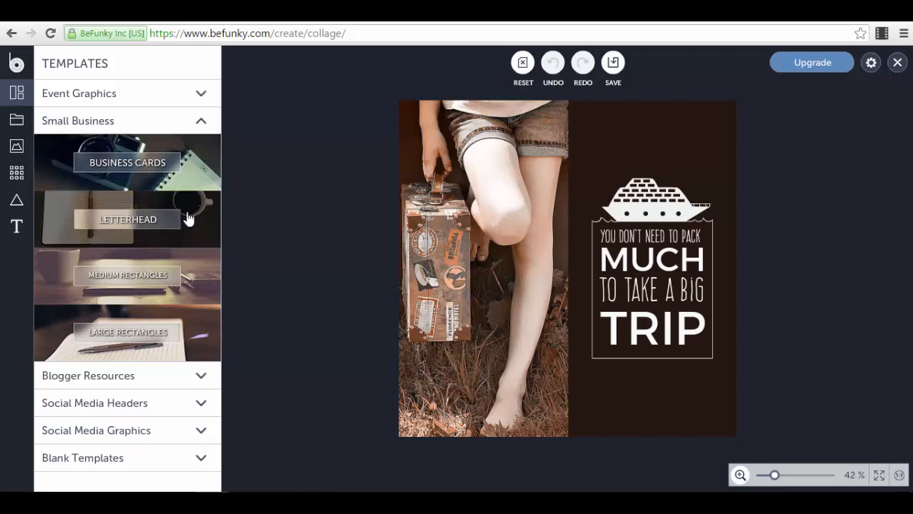
left_click(200, 121)
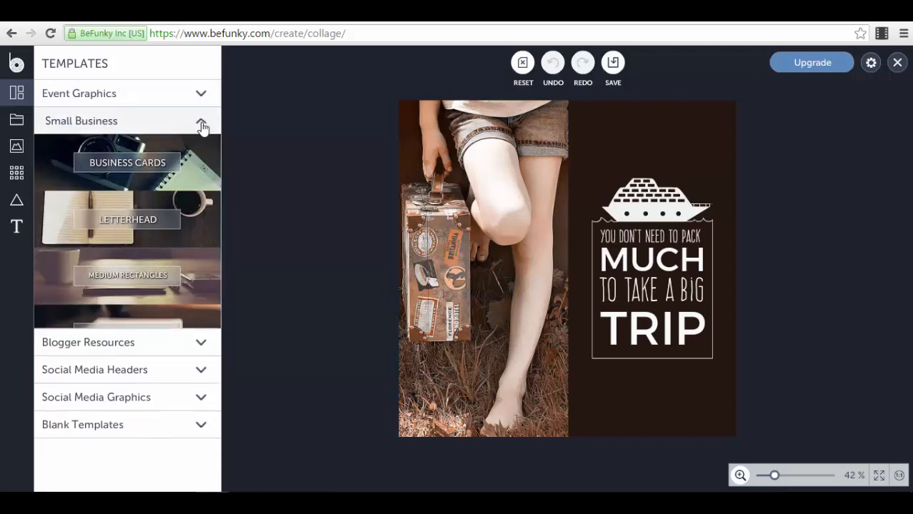
left_click(193, 156)
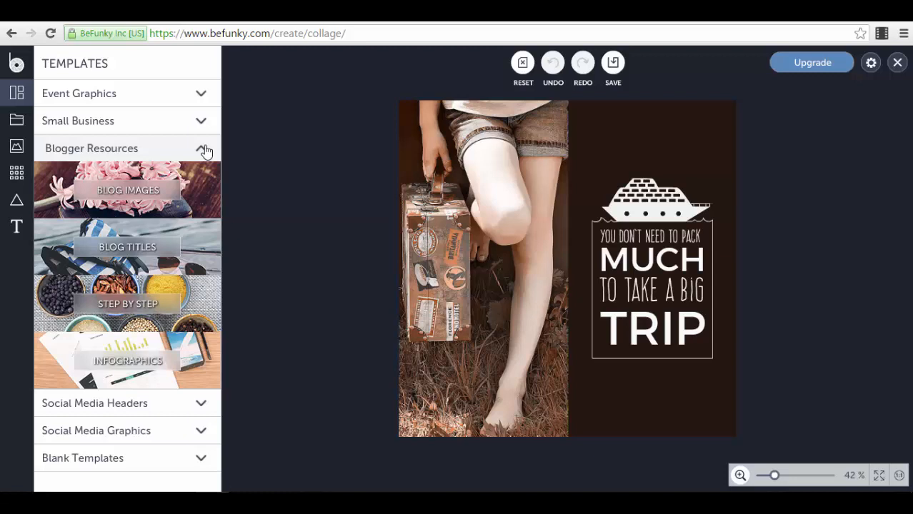
left_click(204, 406)
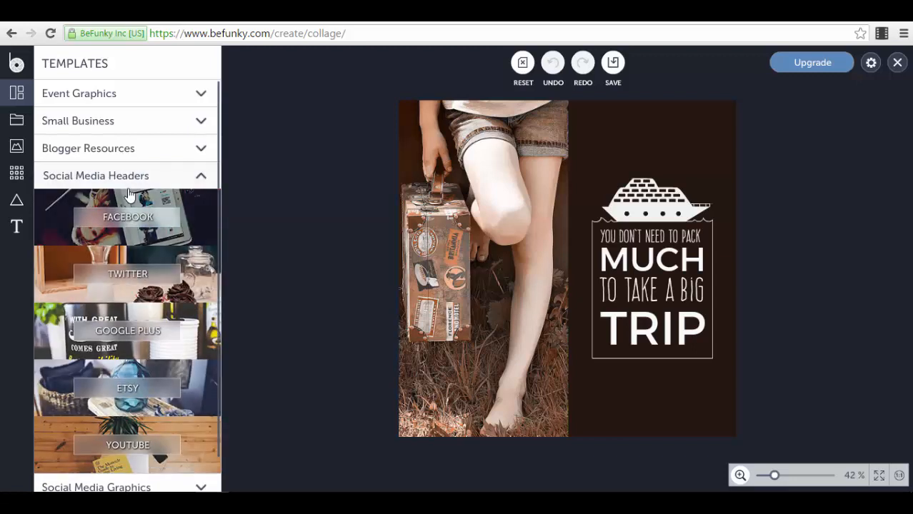
scroll(201, 346, "down", 1)
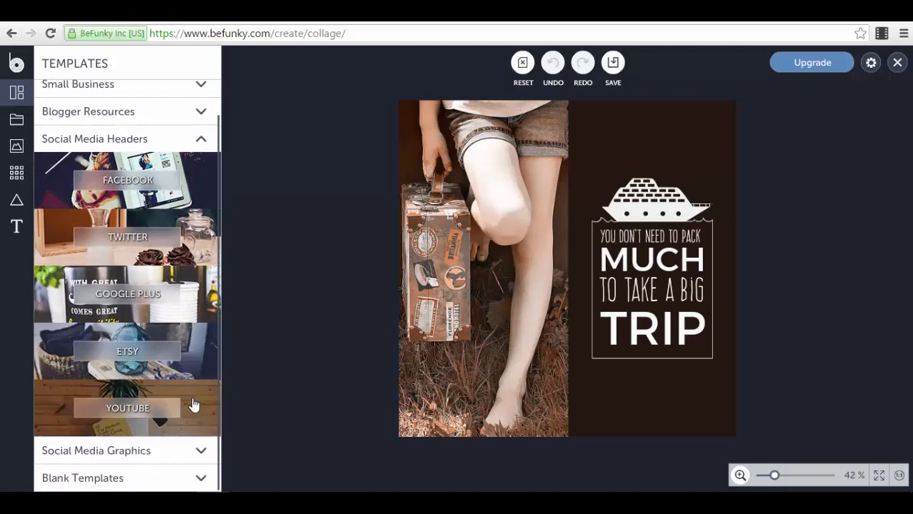
left_click(201, 453)
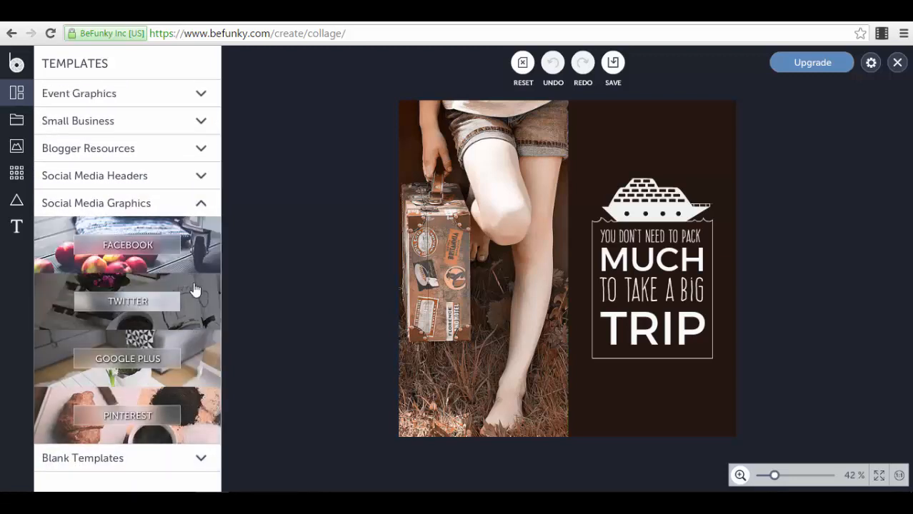
left_click(202, 460)
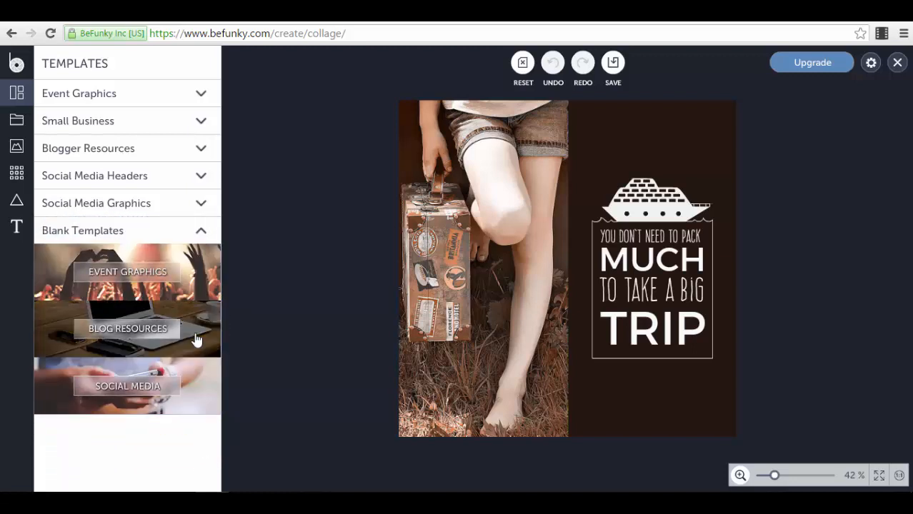
Apply the Facebook Cover #6 macaron template from the Facebook designs in Social Media Headers.
left_click(200, 178)
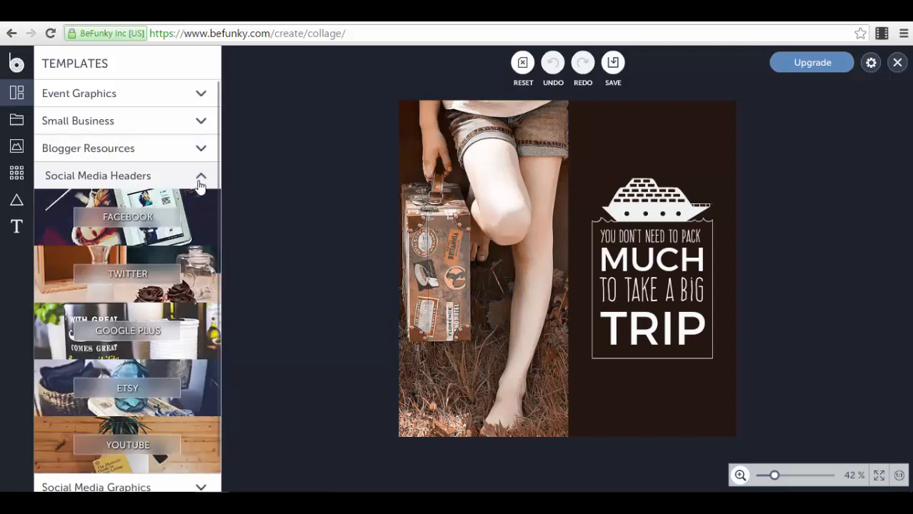
left_click(199, 230)
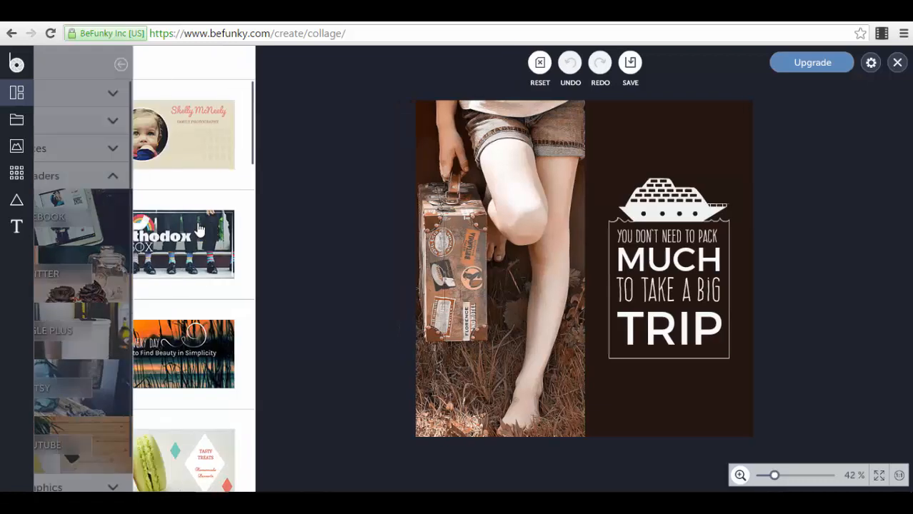
scroll(262, 324, "down", 2)
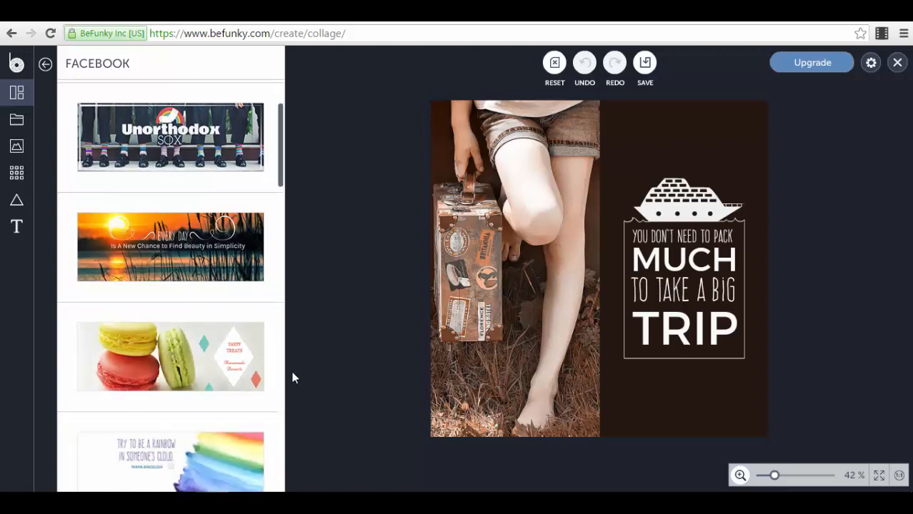
left_click(235, 366)
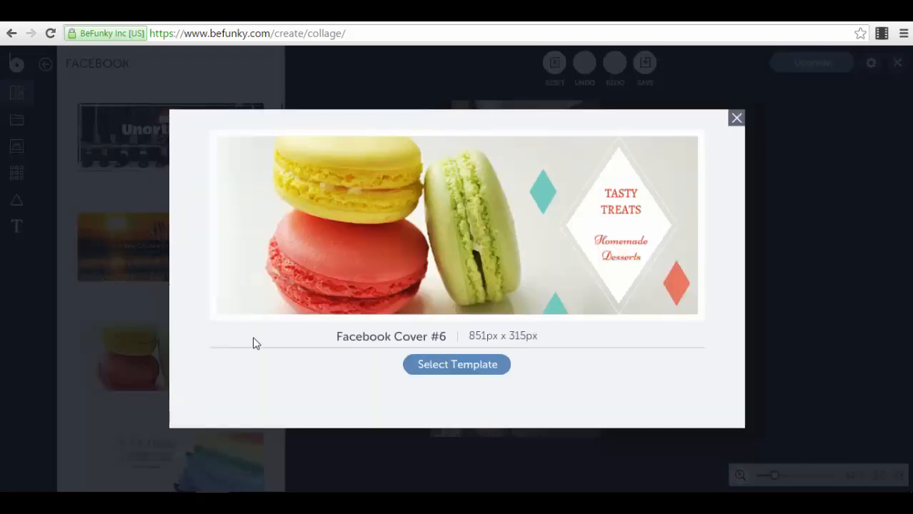
left_click(448, 365)
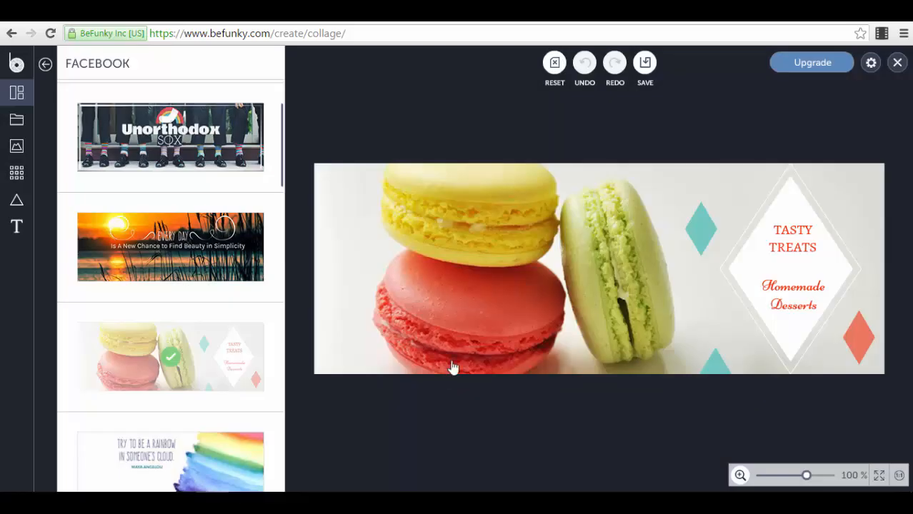
Inspect the properties and handles of the macaron background photo and the large white diamond graphic.
left_click(521, 278)
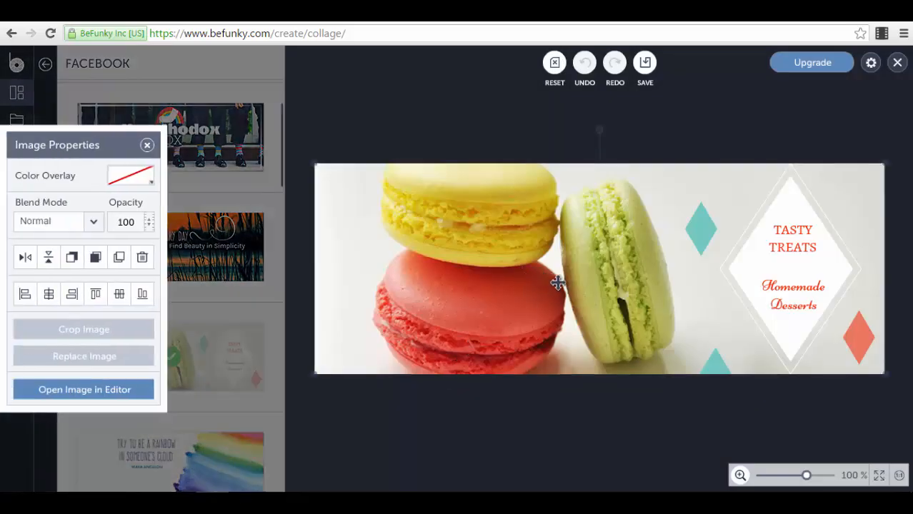
left_click(500, 105)
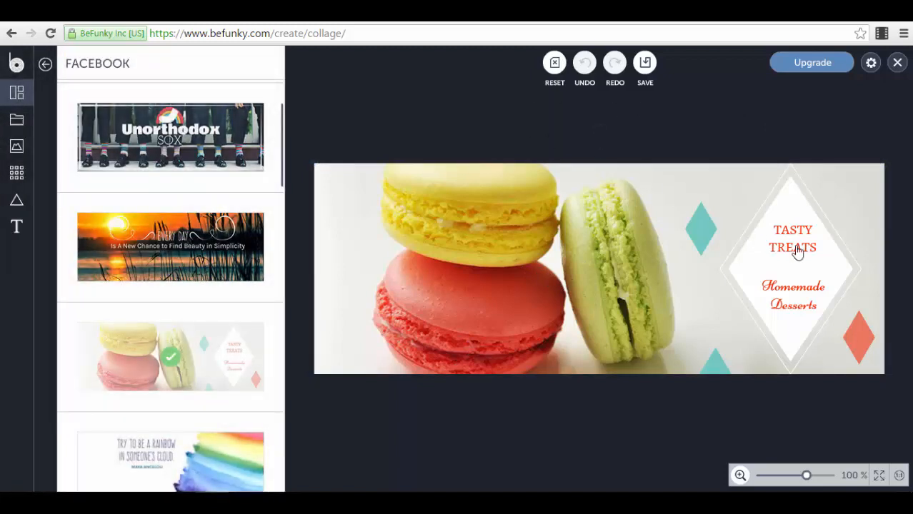
left_click(844, 304)
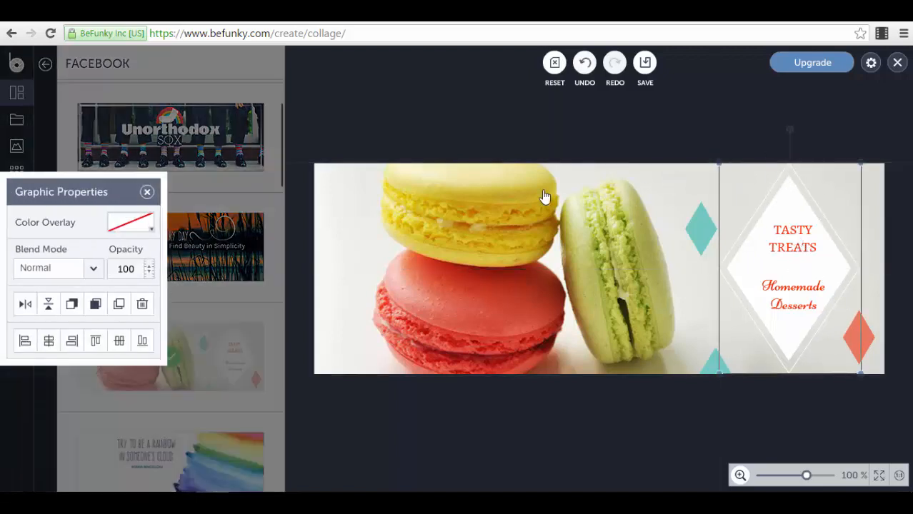
left_click(512, 187)
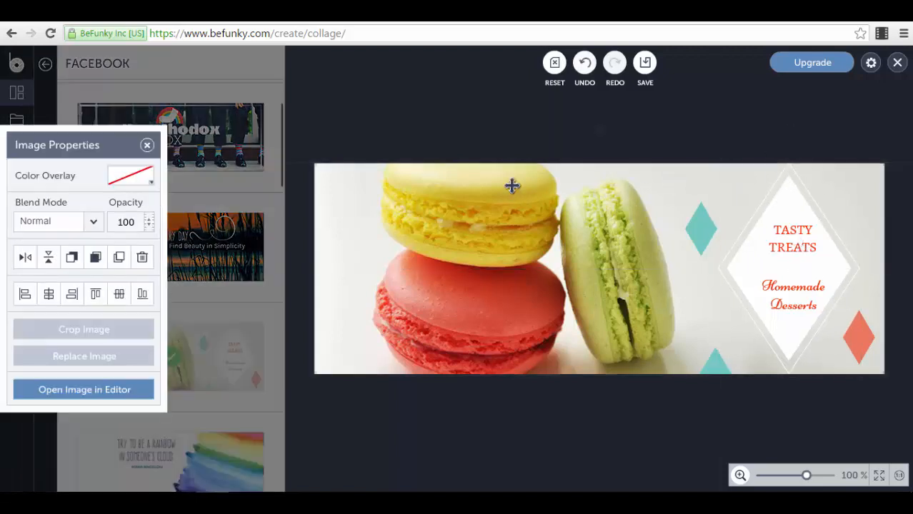
left_click(781, 205)
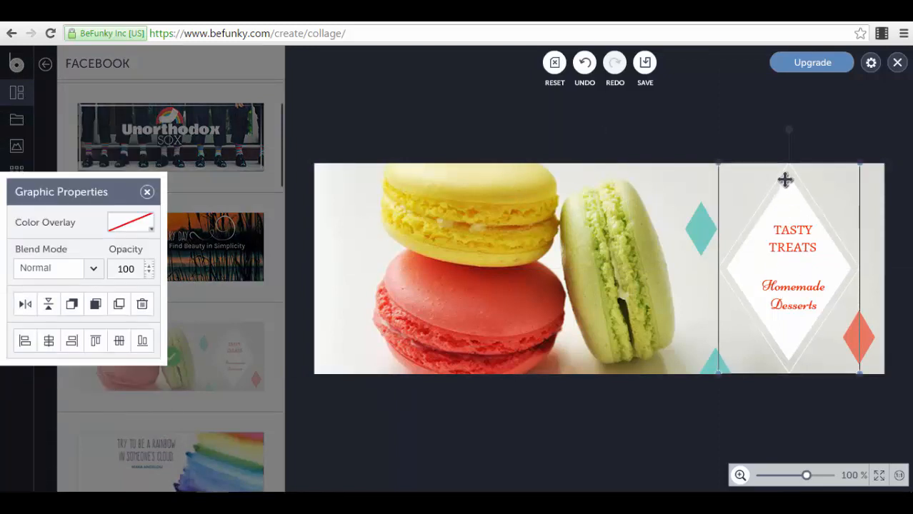
mouse_move(789, 127)
left_mouse_down()
mouse_move(821, 131)
mouse_move(748, 128)
mouse_move(792, 122)
left_mouse_up()
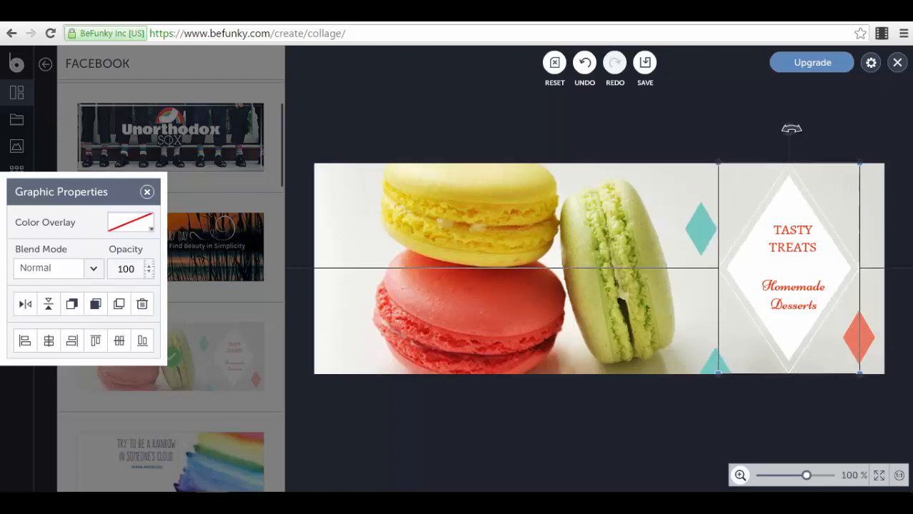
Inspect the properties of the "TASTY TREATS" and "Homemade Desserts" texts and the three small coloured diamonds, leaving nothing selected.
left_click(792, 247)
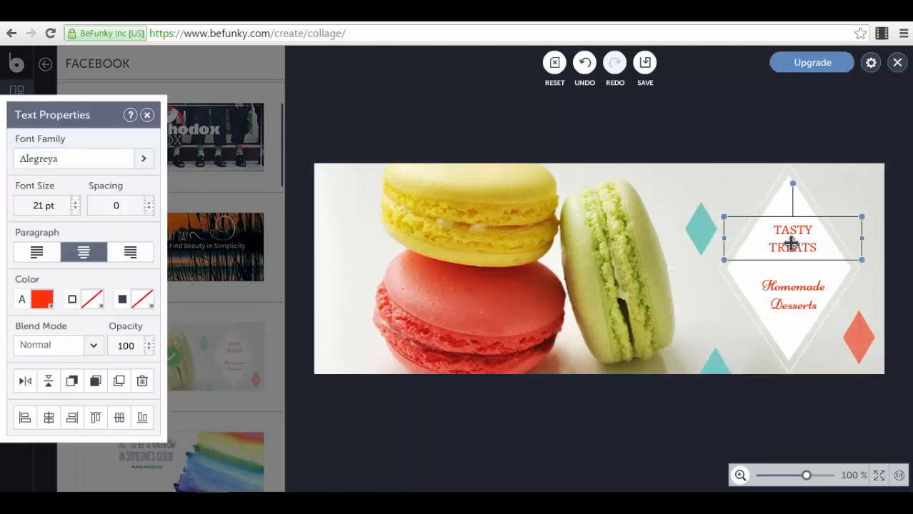
left_click(790, 288)
left_click(785, 227)
left_click(708, 225)
left_click(716, 362)
left_click(861, 339)
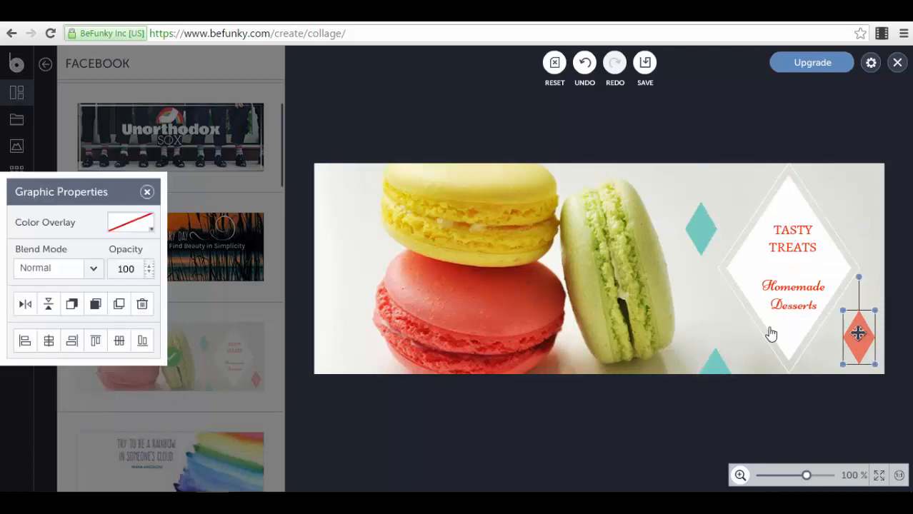
left_click(147, 192)
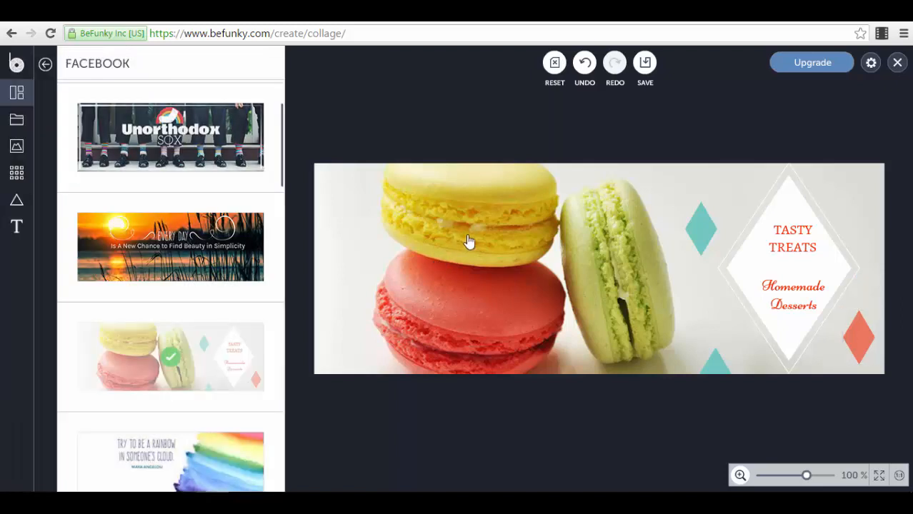
Look over the loading and import options in the Project Manager and Image Manager.
left_click(17, 120)
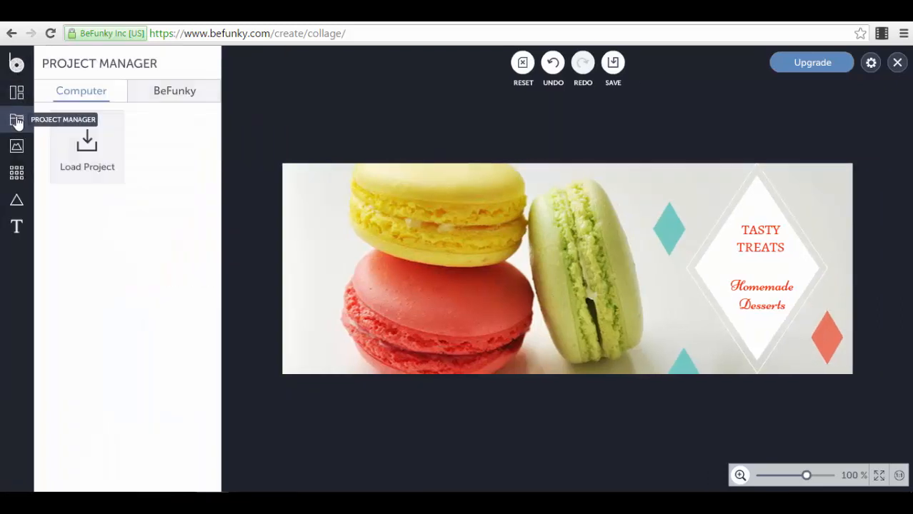
left_click(20, 152)
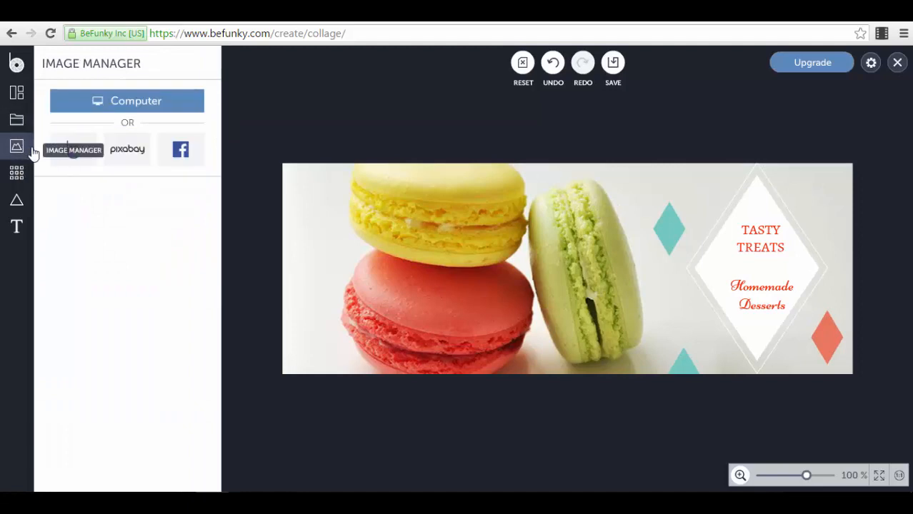
left_click(20, 175)
Add the pink curly brace line from the Lines design elements and place it along the banner's upper right edge, over the white diamond's tip.
left_click(23, 197)
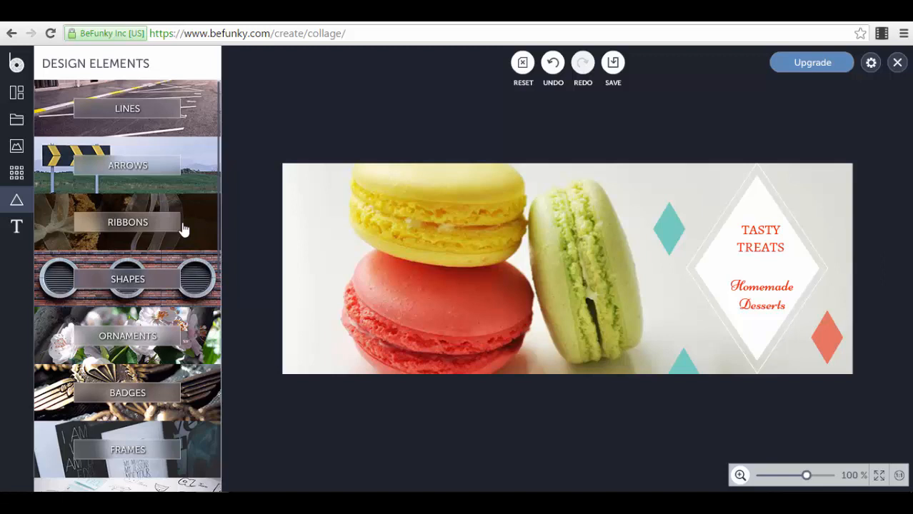
left_click(205, 118)
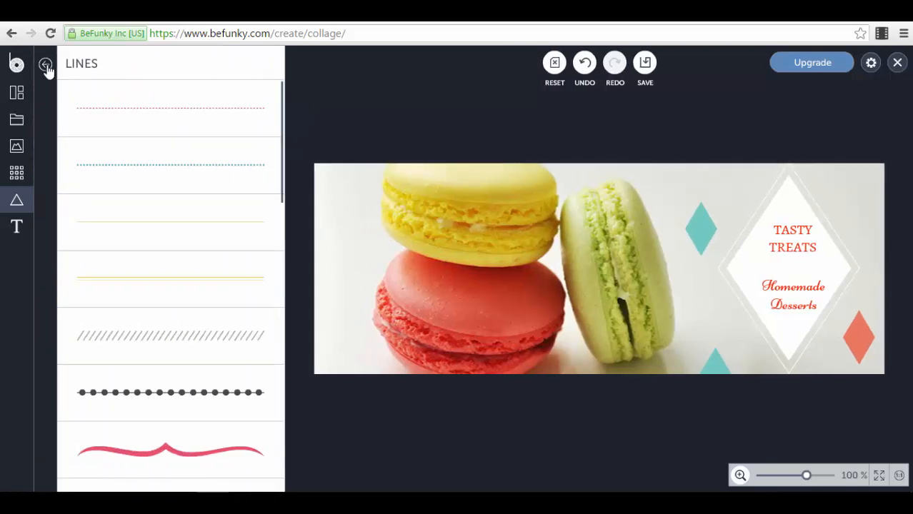
left_click(131, 451)
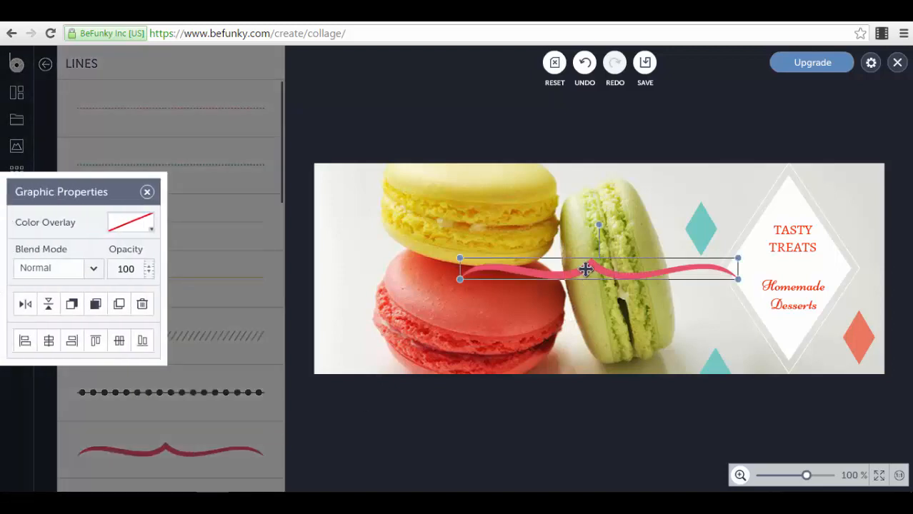
mouse_move(586, 268)
left_mouse_down()
mouse_move(721, 170)
mouse_move(736, 176)
left_mouse_up()
left_click(349, 114)
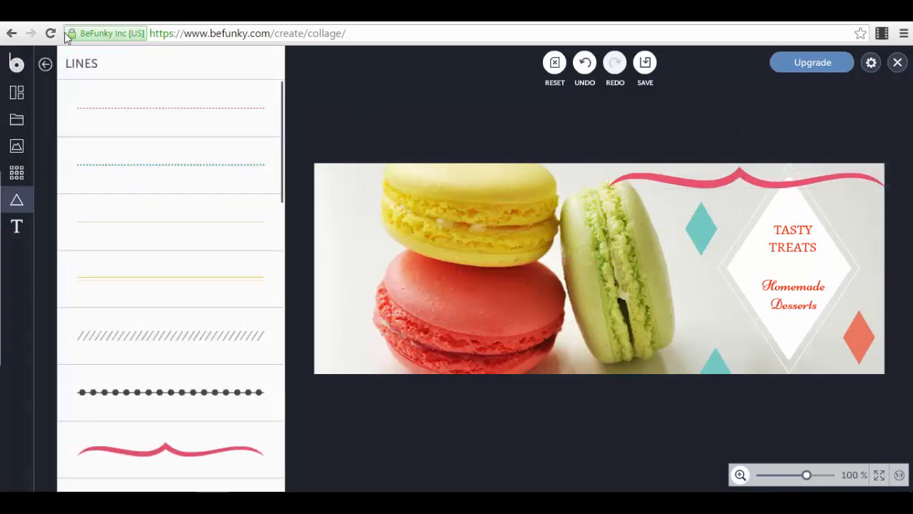
Browse the Ribbons and Shapes design elements and the remaining design element categories.
left_click(45, 64)
left_click(129, 222)
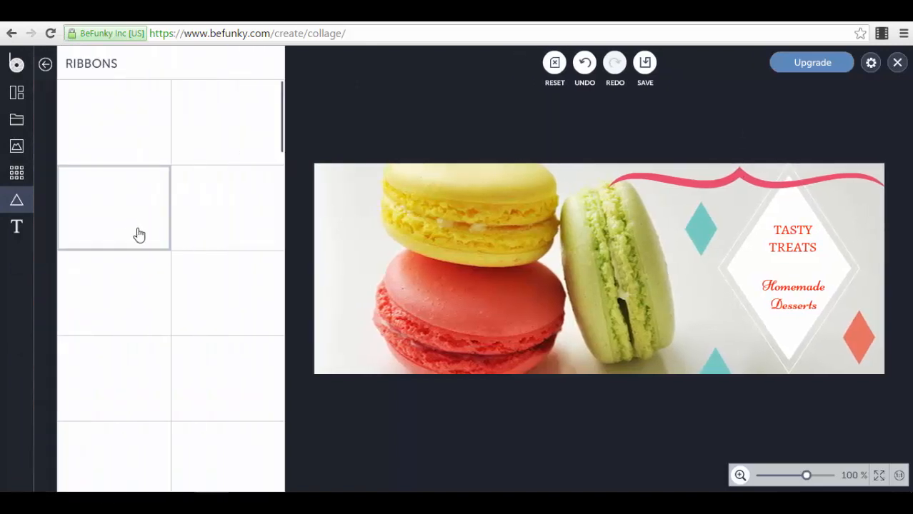
scroll(151, 286, "down", 3)
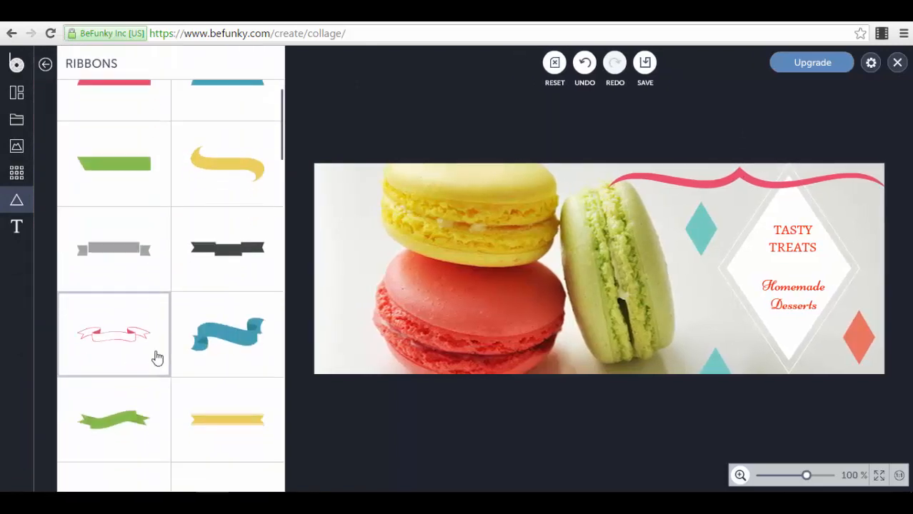
left_click(45, 64)
left_click(190, 298)
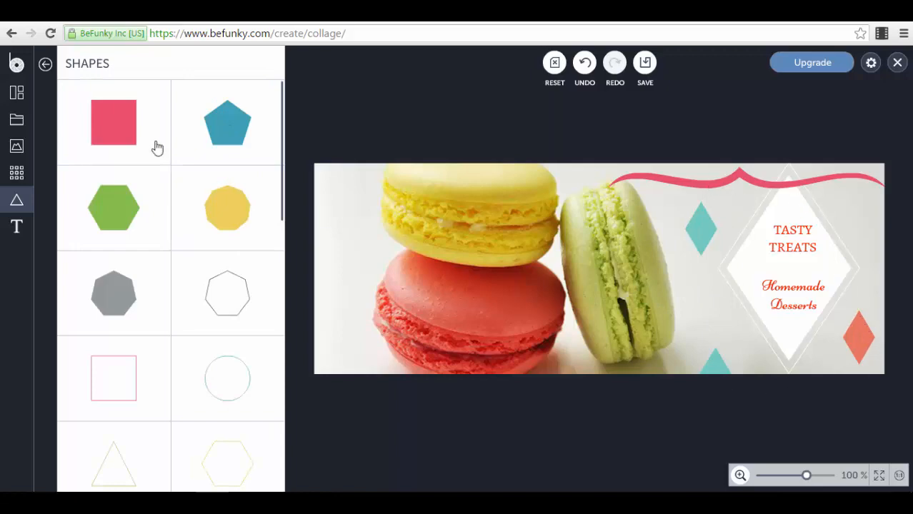
left_click(45, 65)
scroll(119, 223, "down", 1)
scroll(119, 224, "down", 1)
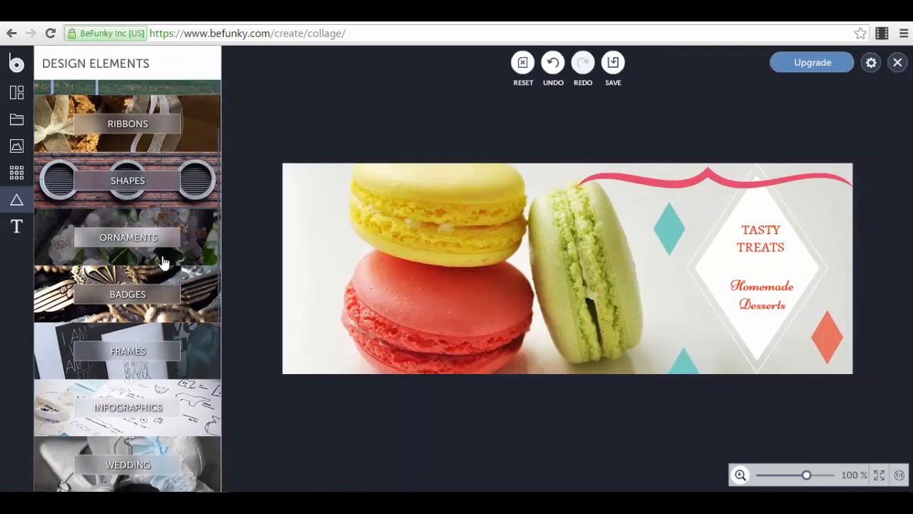
Browse the Badges and Frames design elements, returning to the category list after each.
left_click(190, 295)
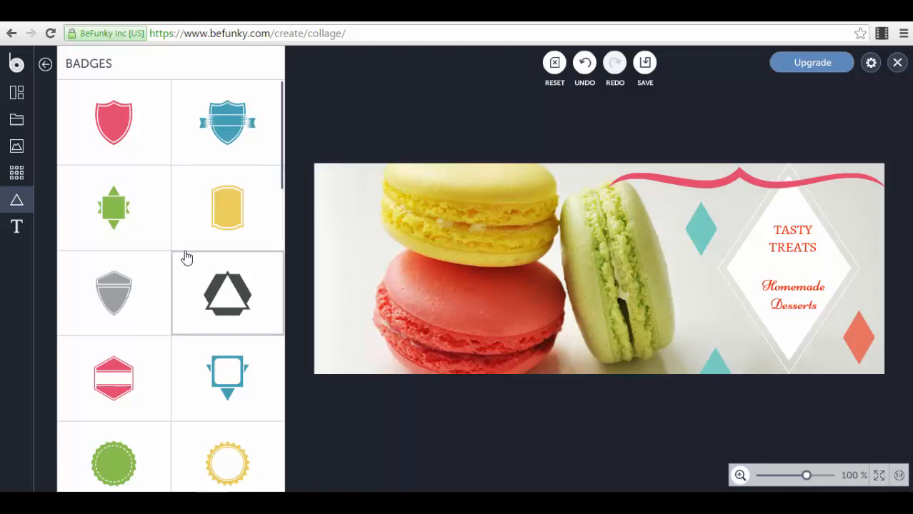
scroll(182, 257, "down", 2)
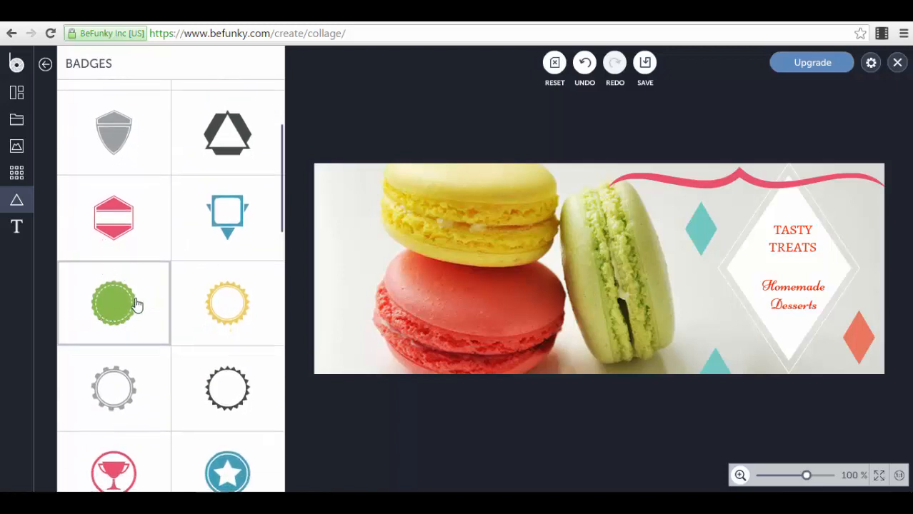
scroll(110, 214, "down", 1)
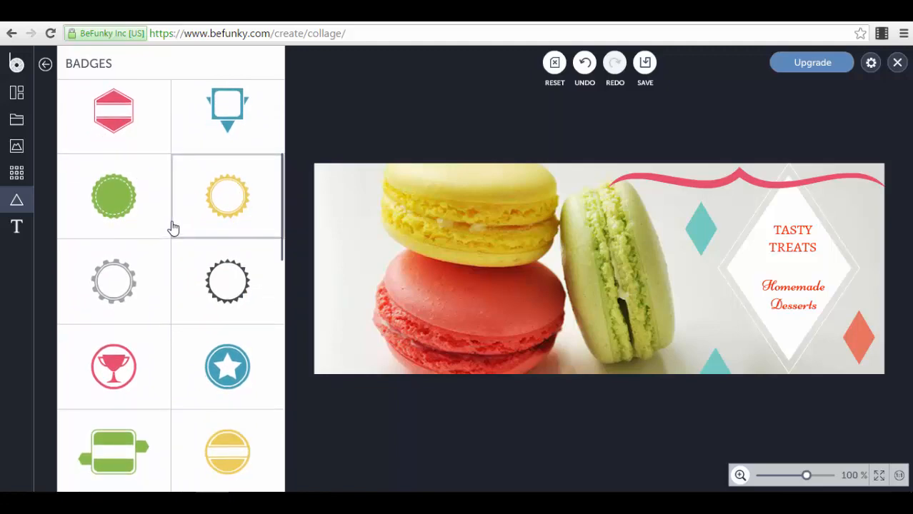
scroll(114, 179, "up", 2)
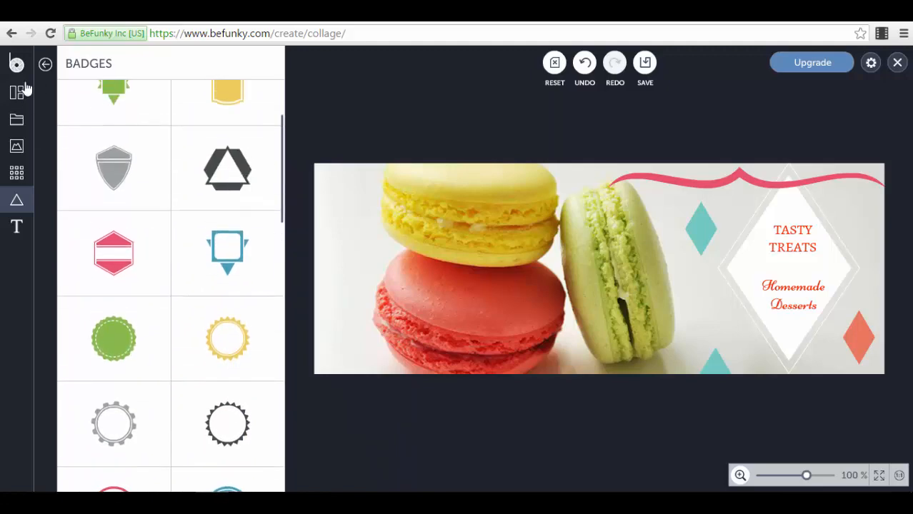
left_click(45, 64)
scroll(133, 317, "down", 2)
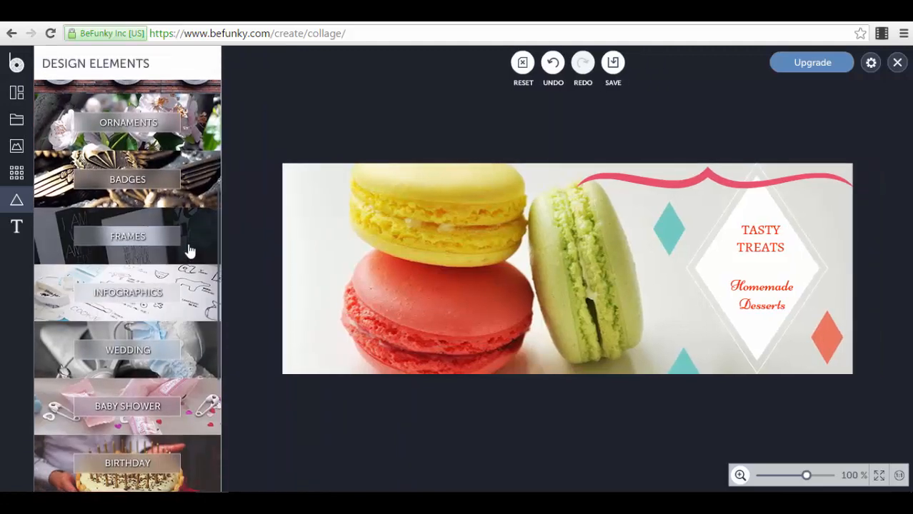
left_click(178, 248)
left_click(45, 63)
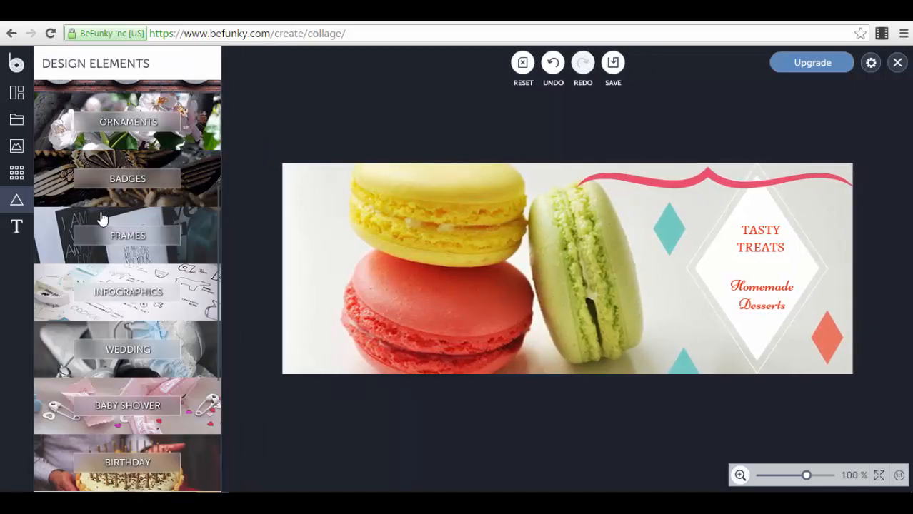
Look through the Social Media icons and the Illustrations among the design elements, ending at the category list.
scroll(143, 207, "down", 3)
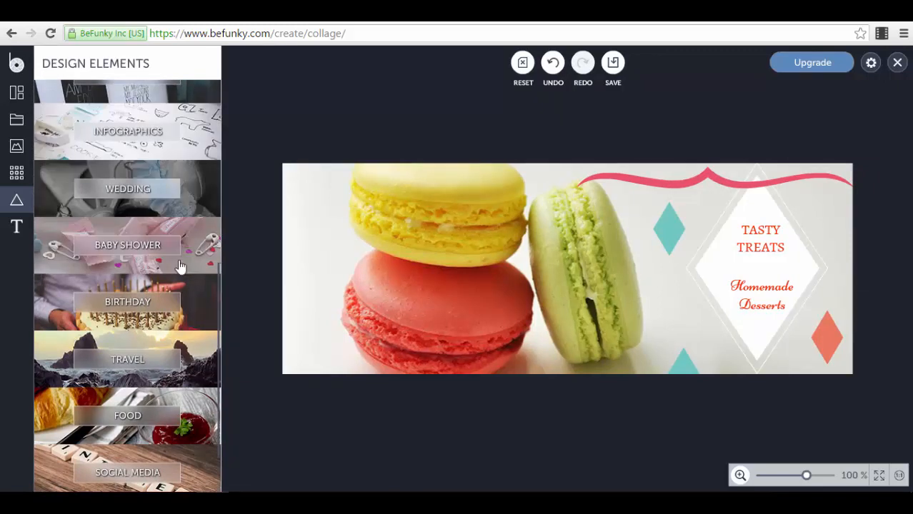
scroll(166, 323, "down", 1)
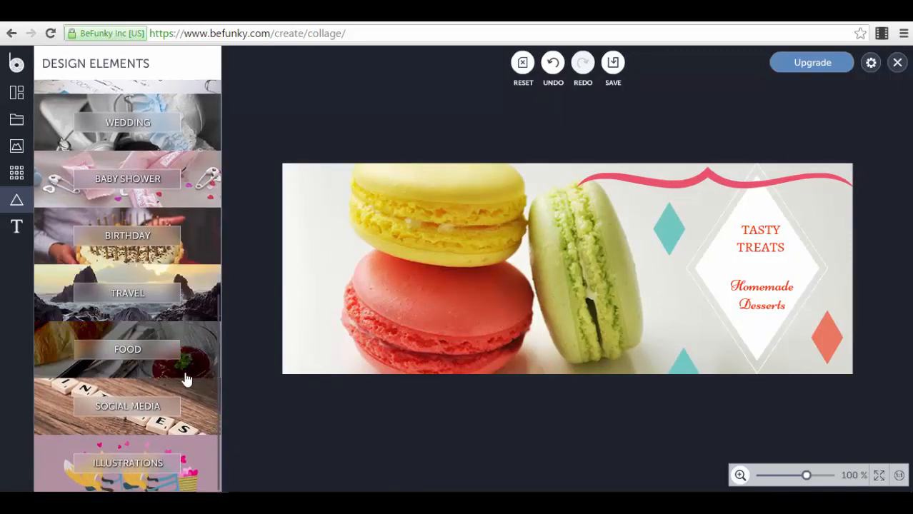
left_click(202, 417)
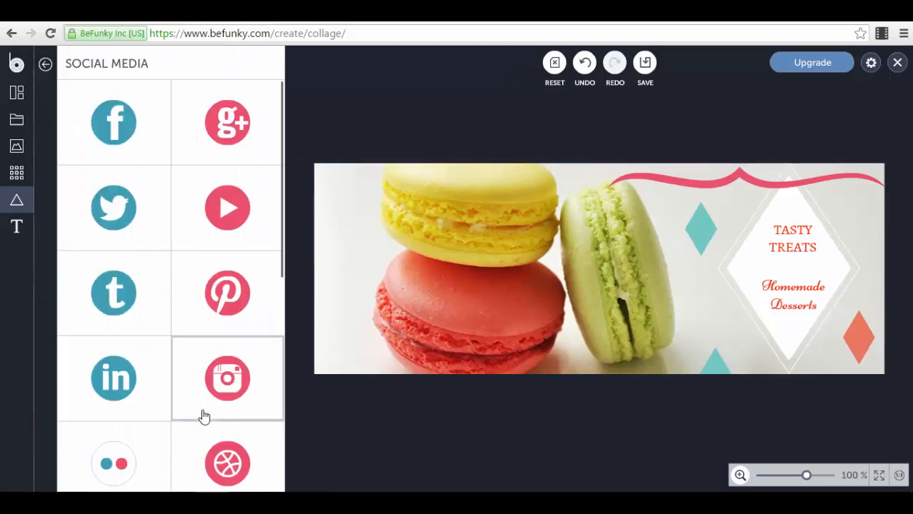
scroll(246, 209, "down", 3)
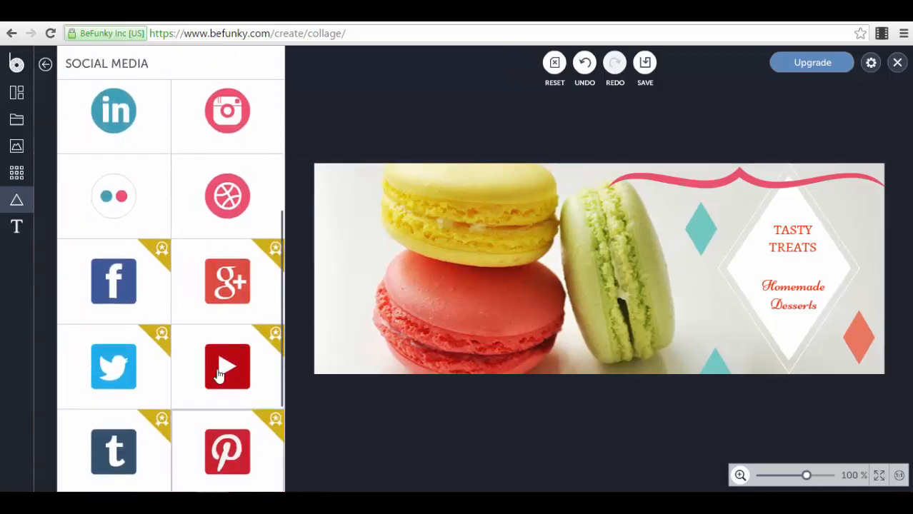
scroll(212, 172, "up", 3)
left_click(46, 64)
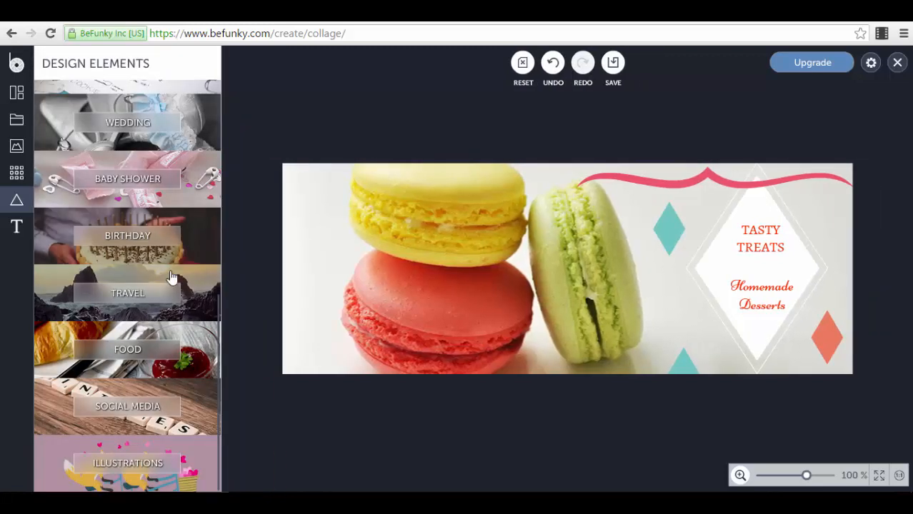
left_click(194, 450)
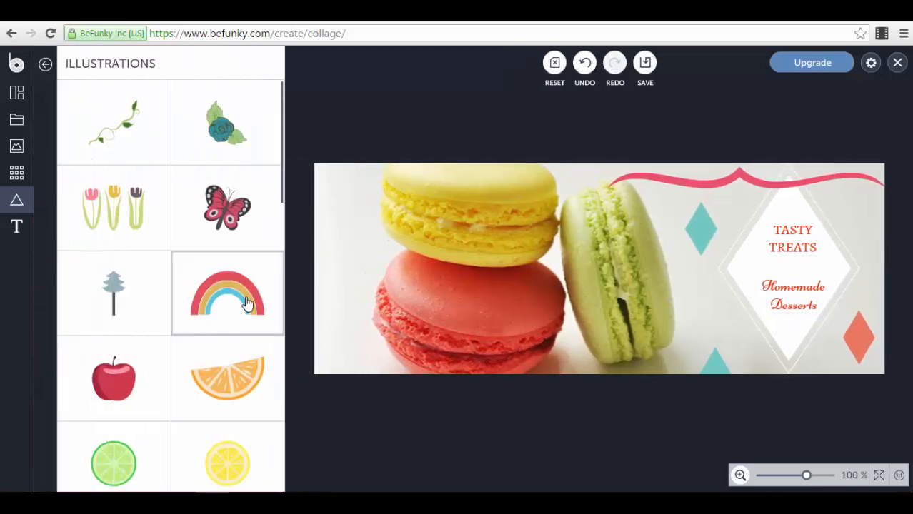
scroll(245, 308, "down", 3)
scroll(215, 214, "up", 3)
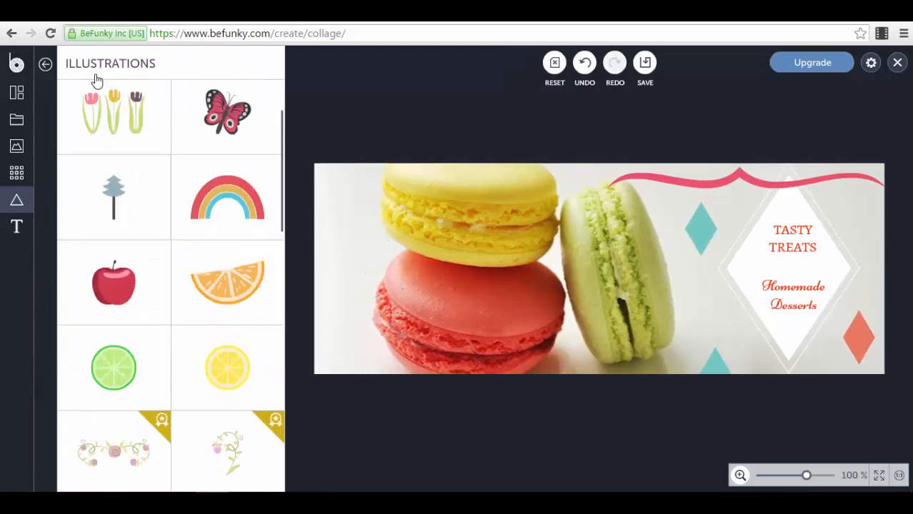
left_click(45, 64)
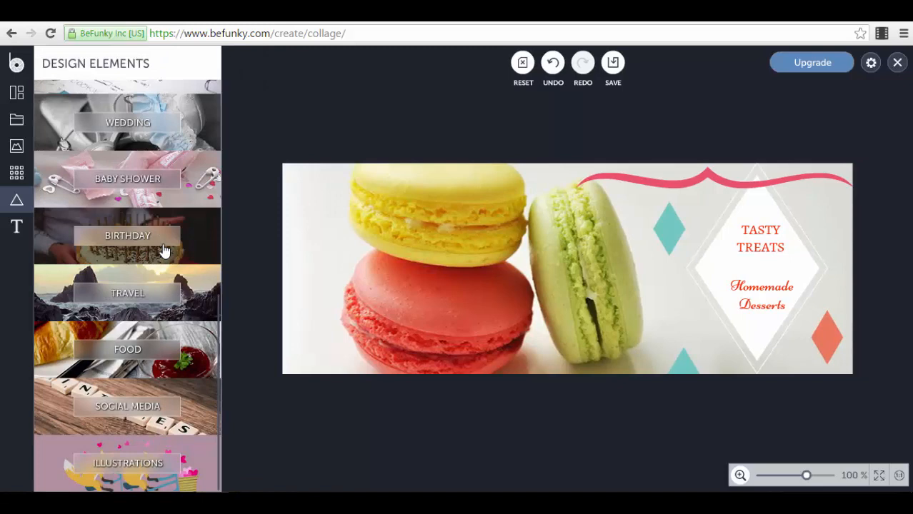
Add a new text box with its default wording near the banner's lower edge, across the red macaron, and leave it deselected.
left_click(17, 228)
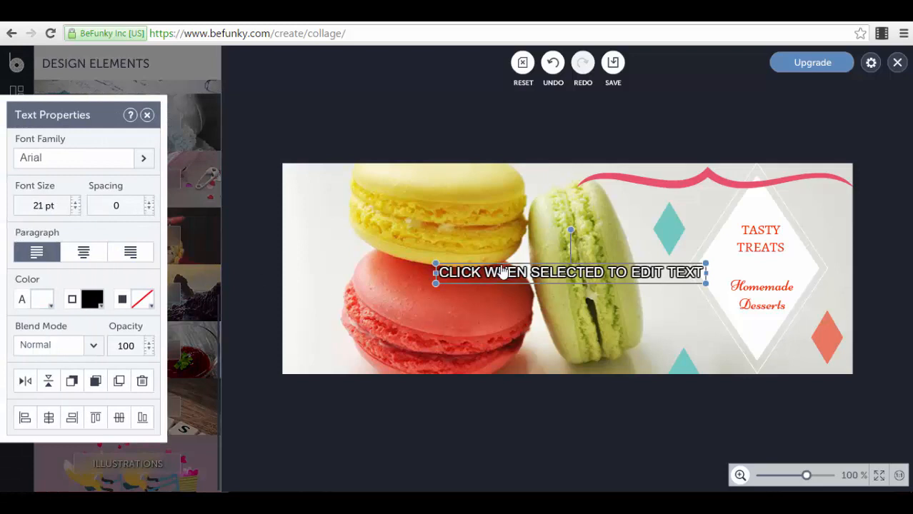
left_click_drag(501, 271, 397, 350)
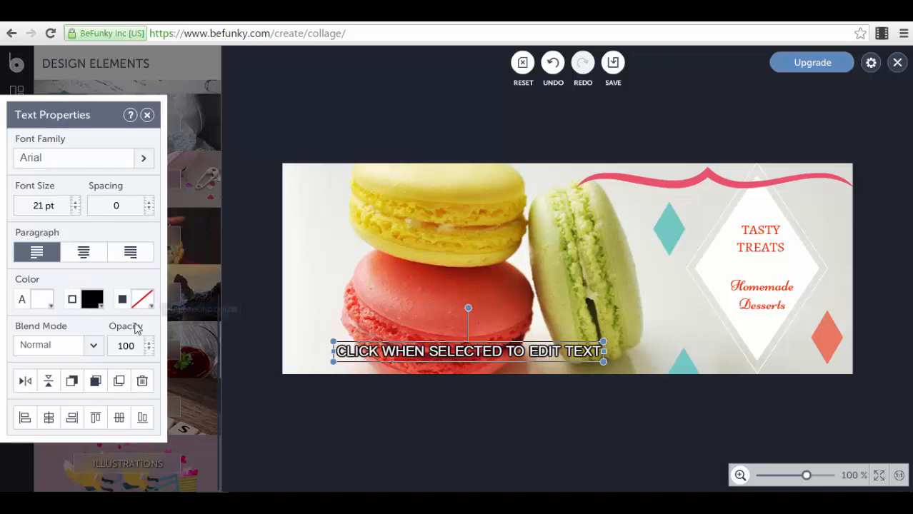
left_click(233, 288)
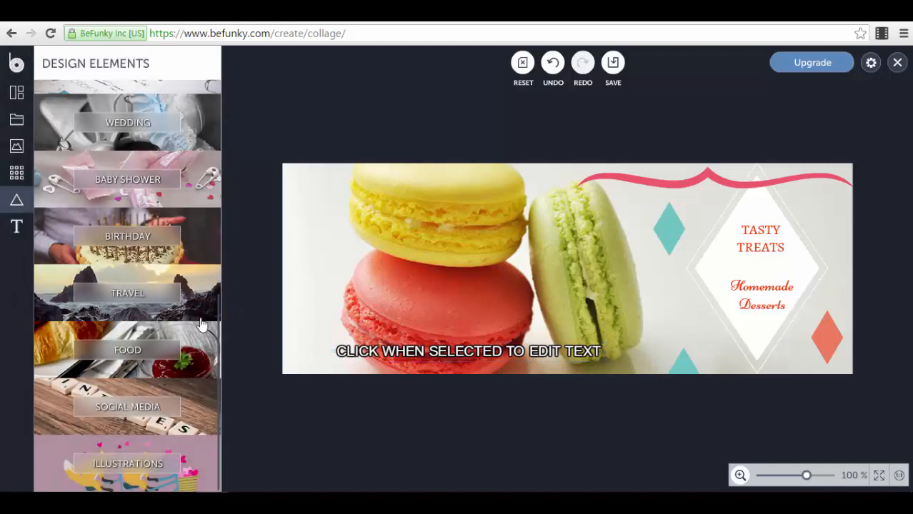